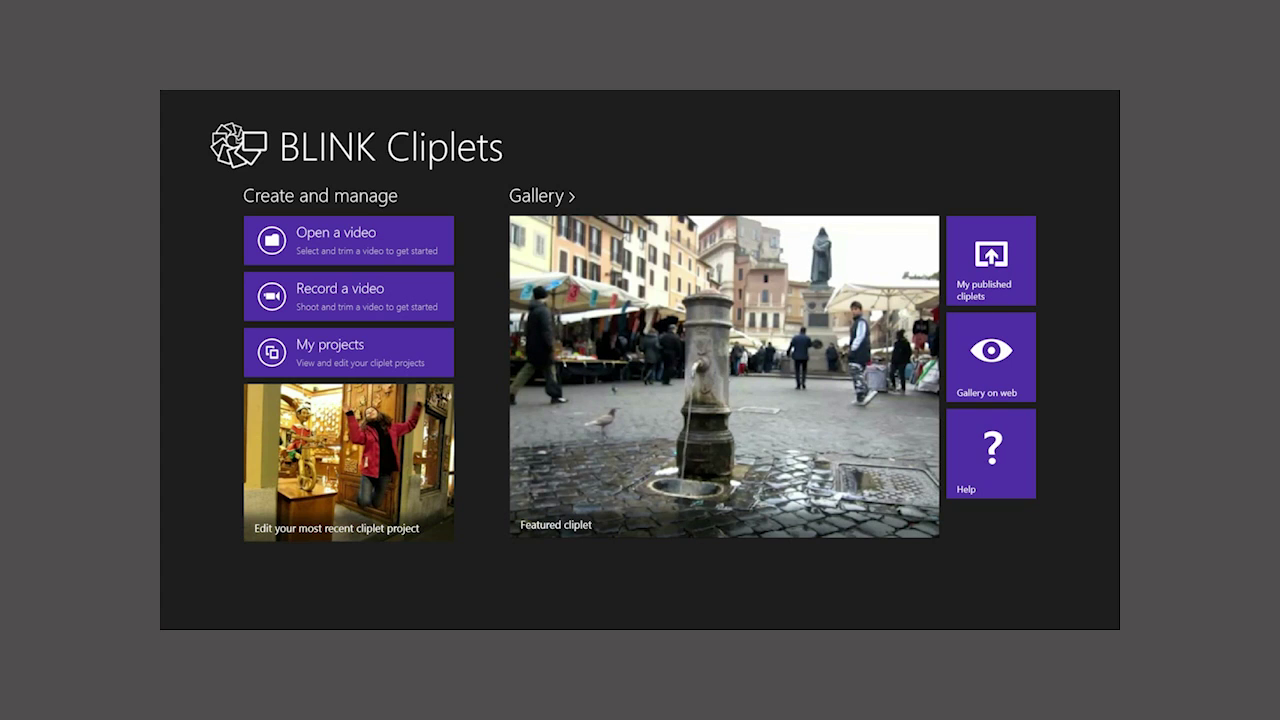
Step: Open the most recent cliplet project, with the girl jumping beside Pinocchio
click(357, 460)
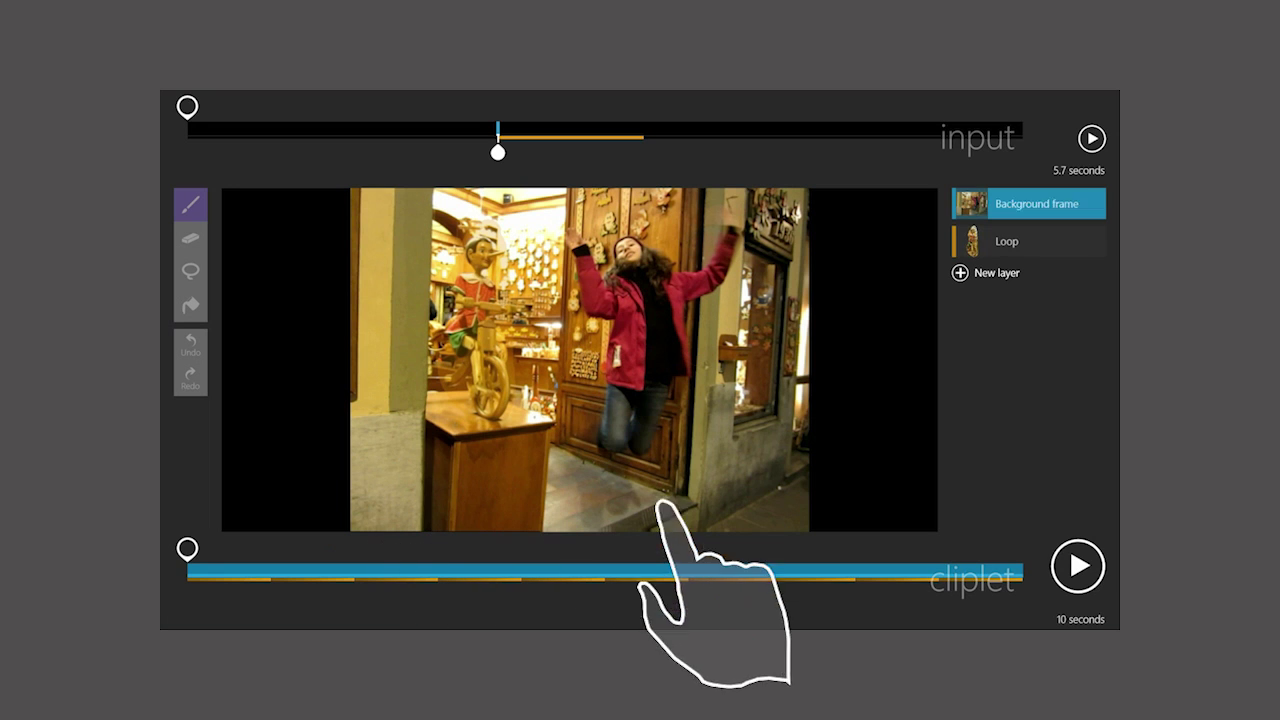
click(1078, 566)
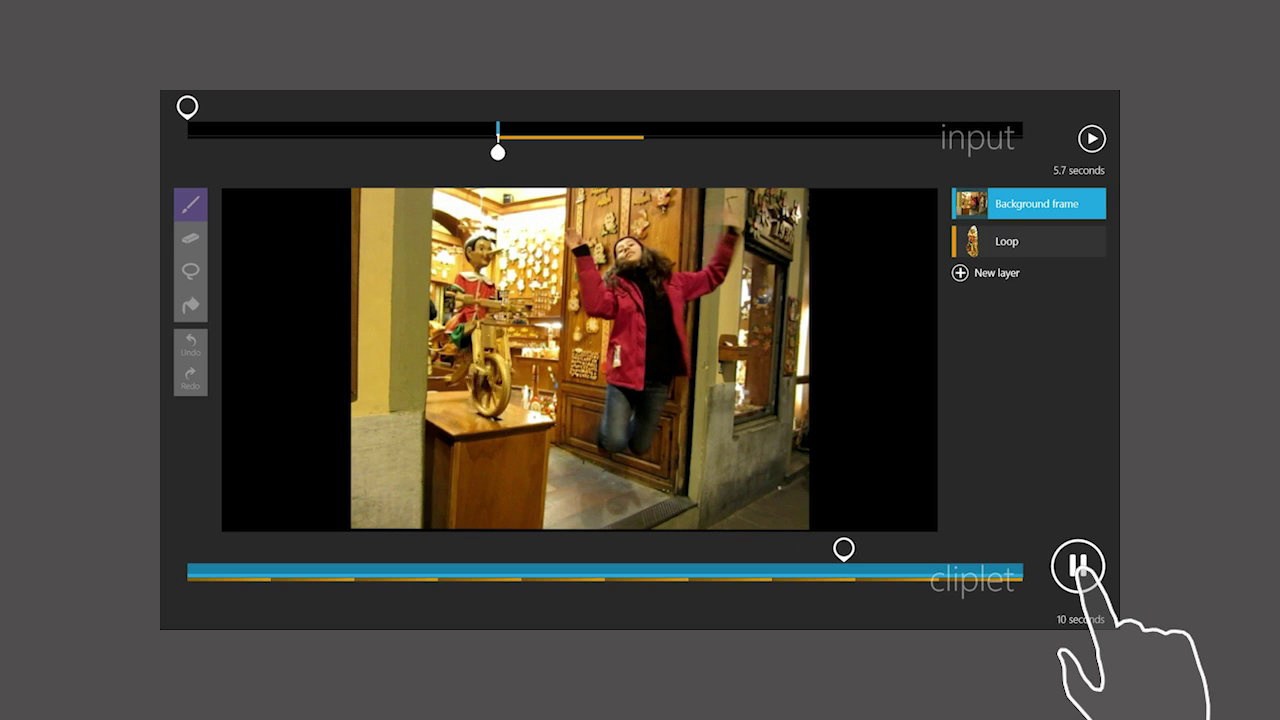
Step: Stop the preview and add a new green layer with its mode set to Play
click(1078, 566)
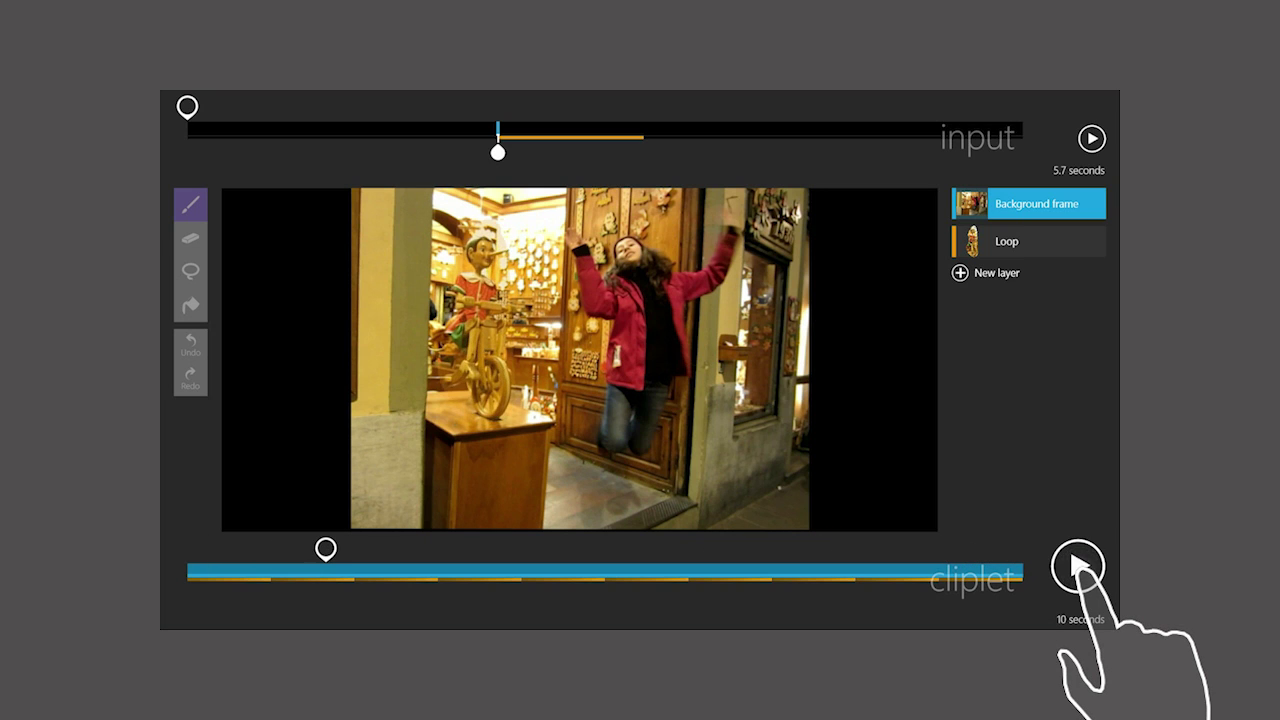
click(1003, 272)
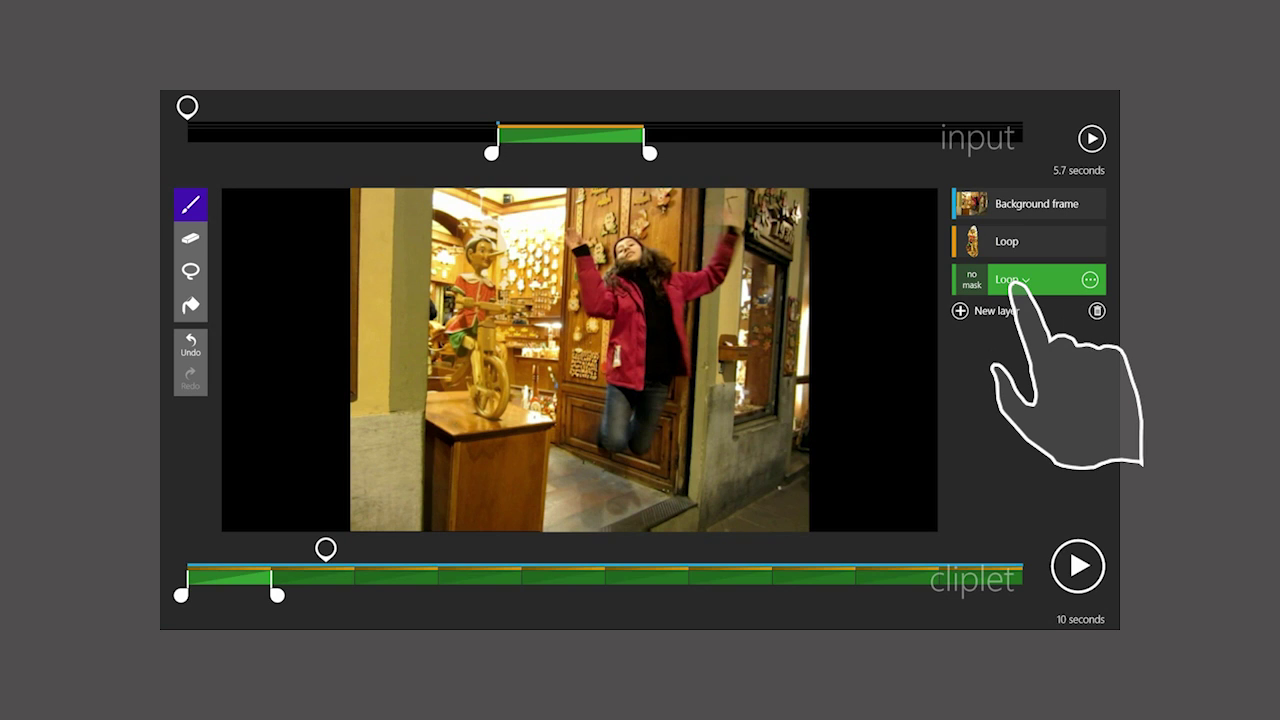
click(1012, 281)
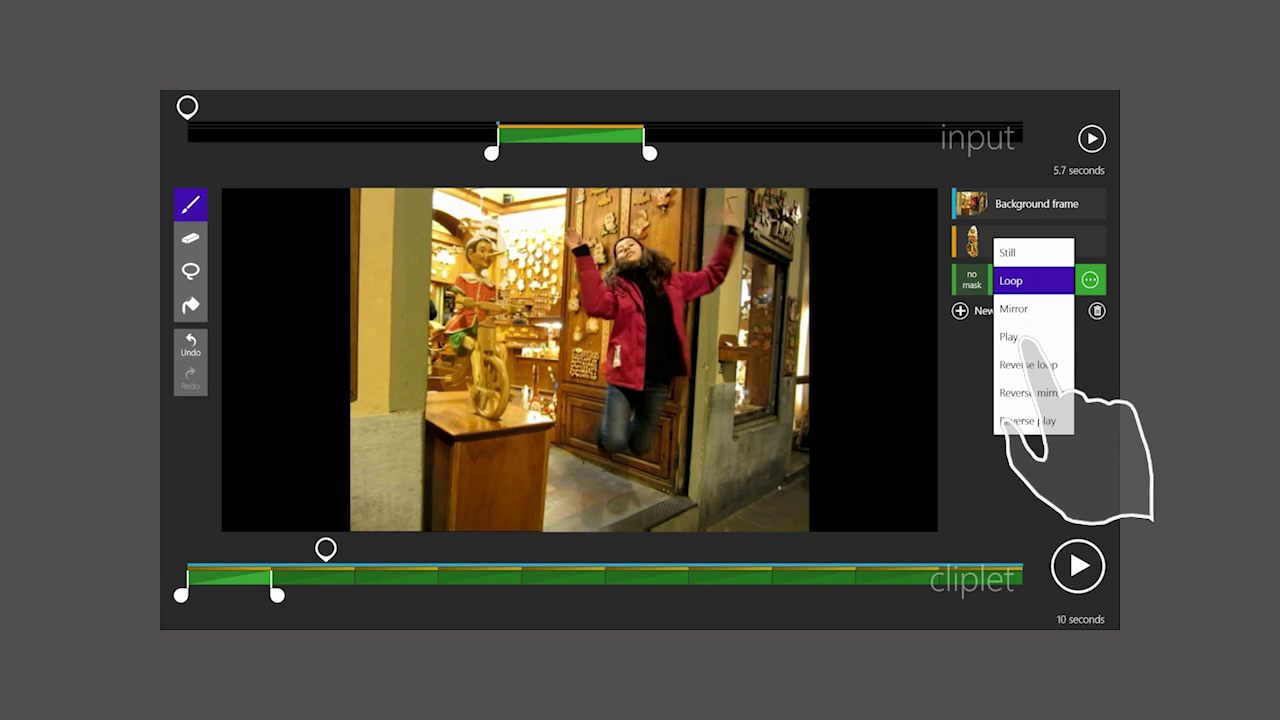
click(1015, 337)
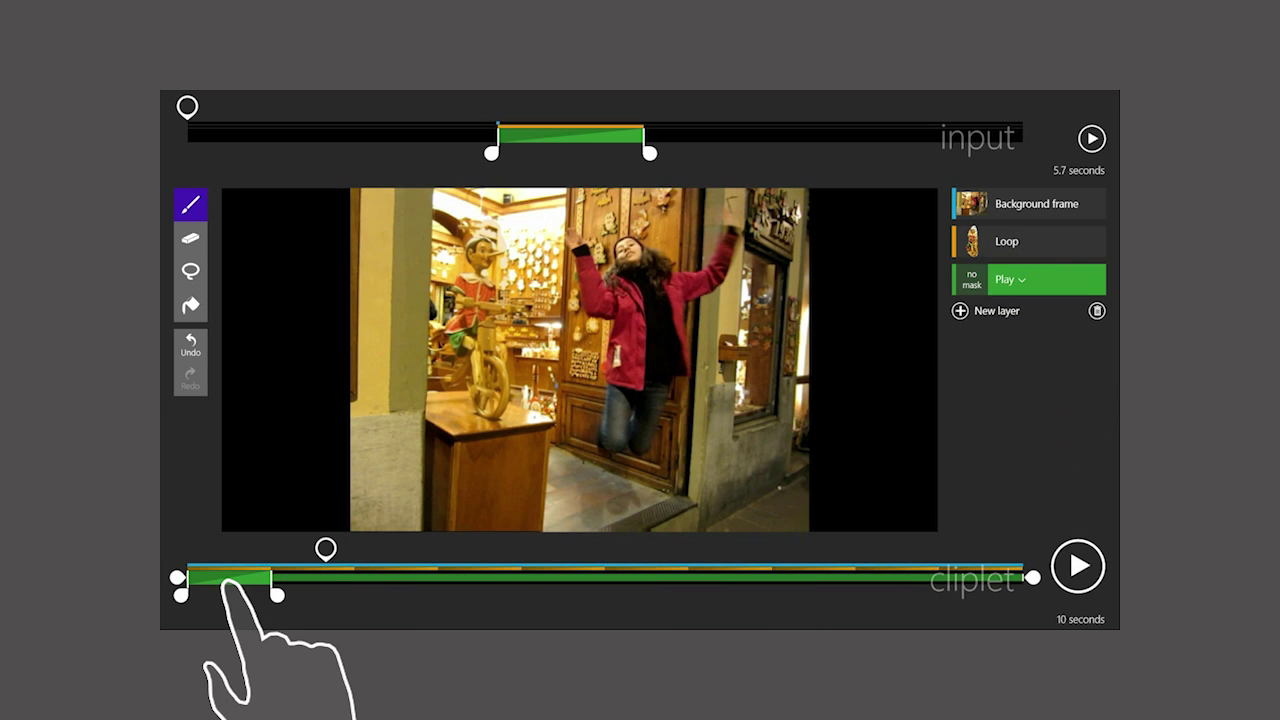
Step: Lengthen the green Play clip and place it just before the timeline's middle
drag(225, 586, 608, 599)
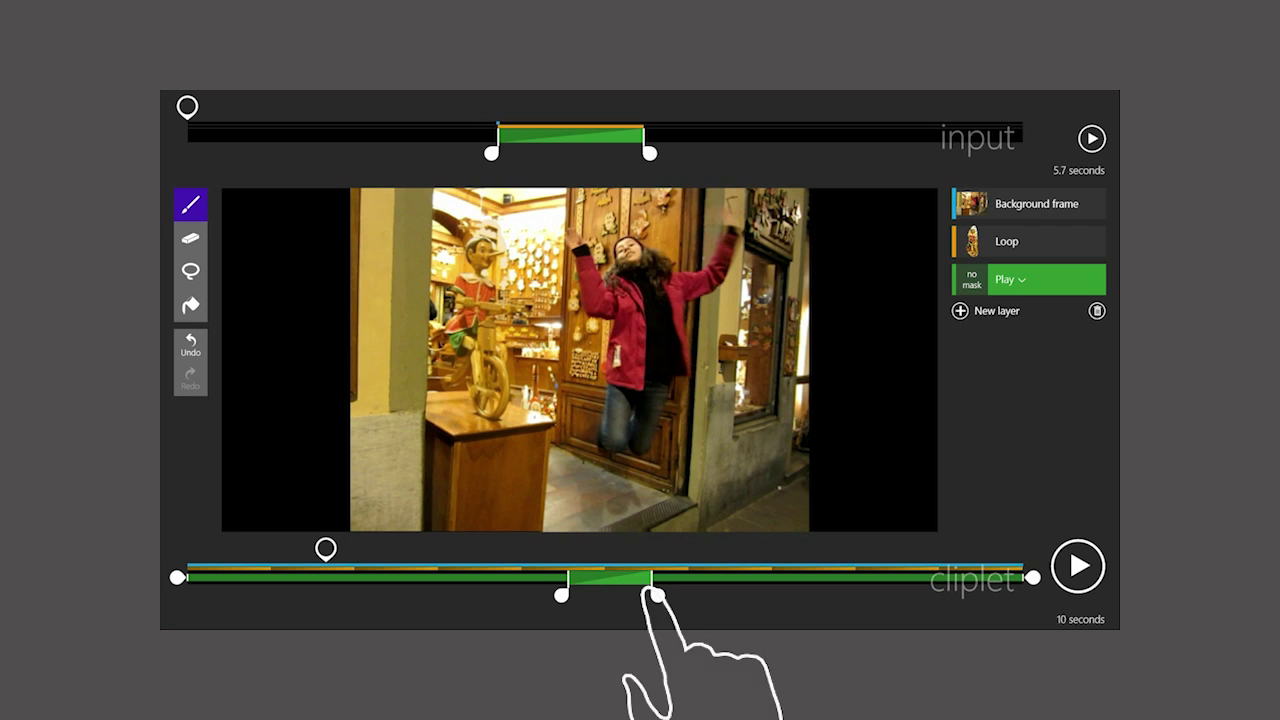
drag(655, 595, 717, 602)
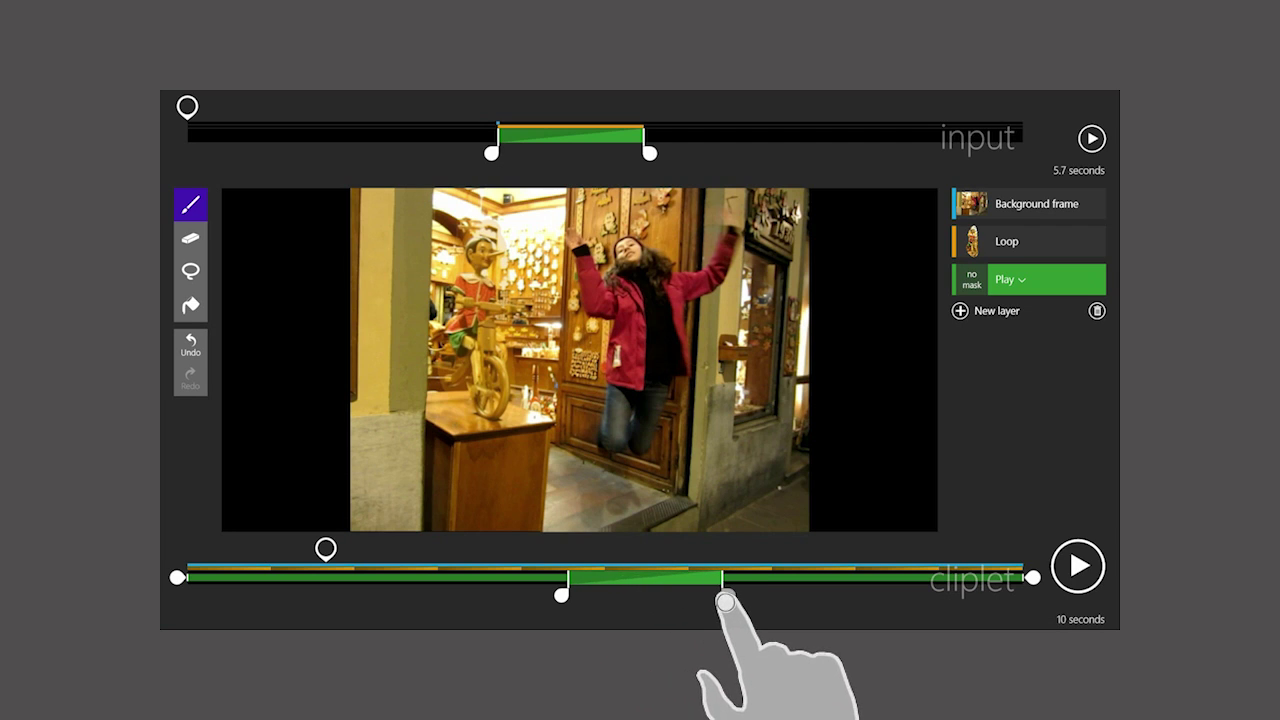
drag(650, 580, 452, 584)
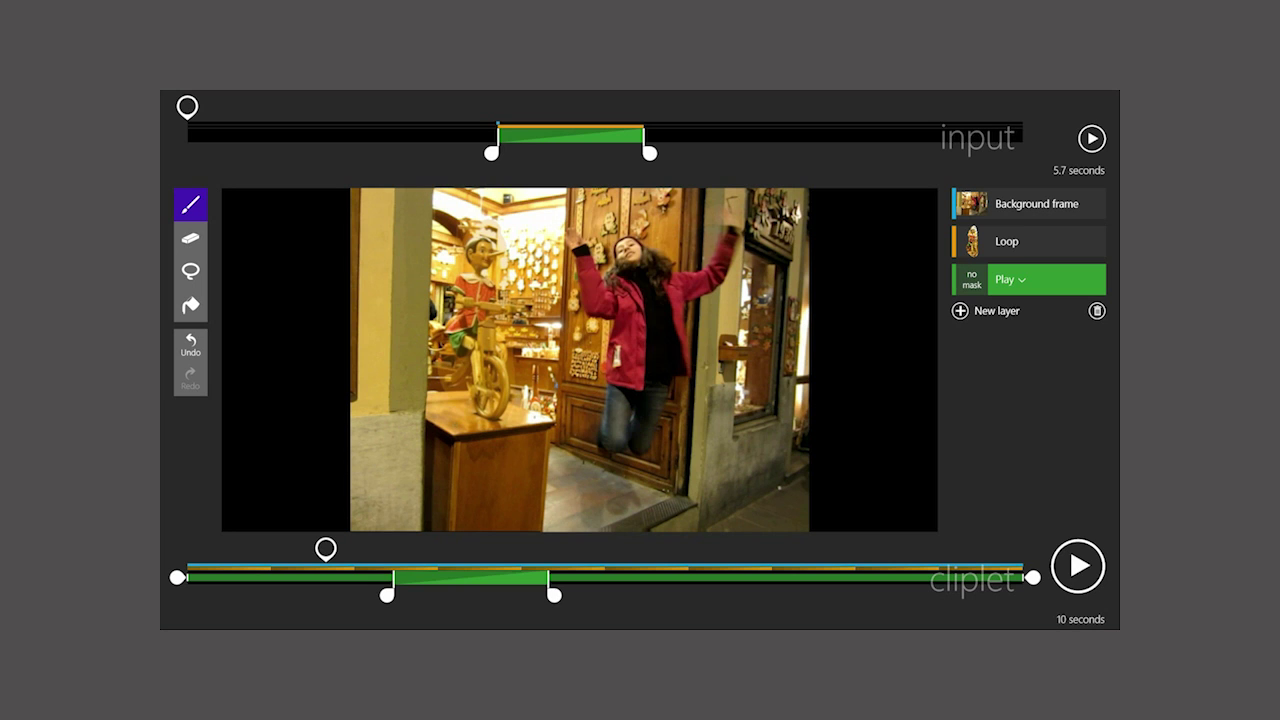
Step: Paint a green band down the frame and fill everything right of it as mask
mouse_move(586, 200)
mouse_down()
mouse_move(546, 366)
mouse_move(565, 540)
mouse_up()
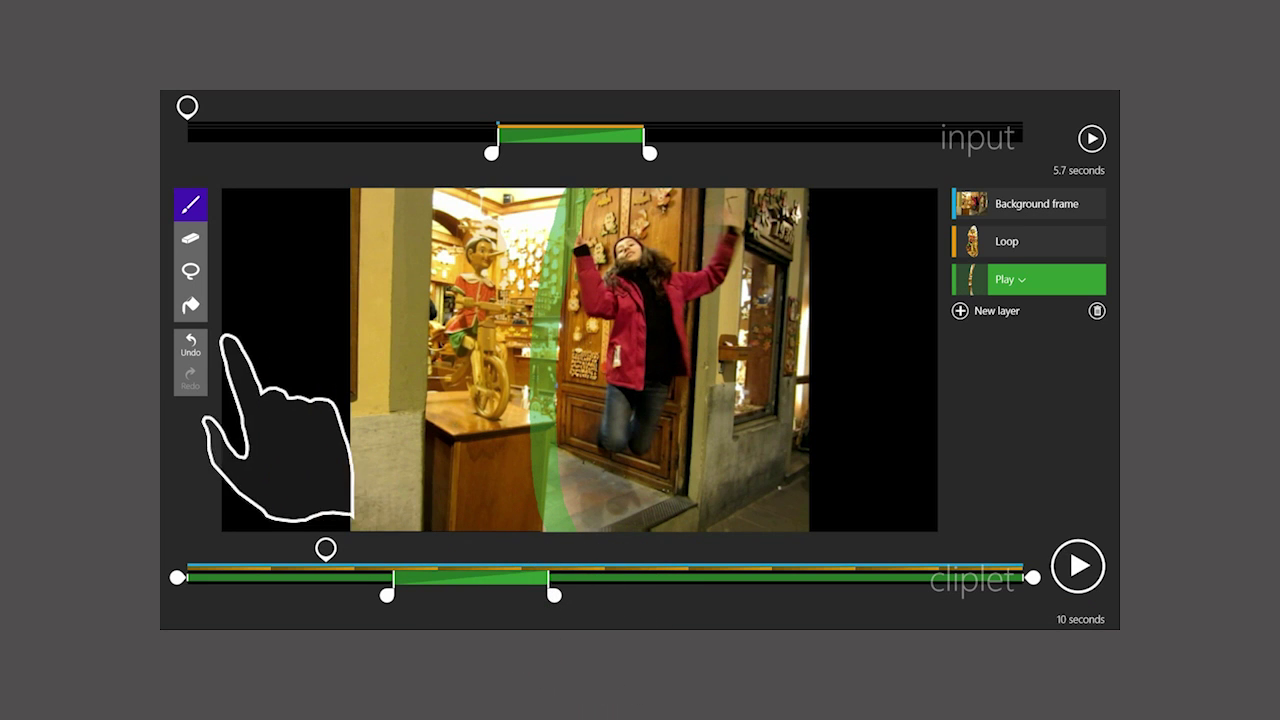
click(195, 308)
click(665, 362)
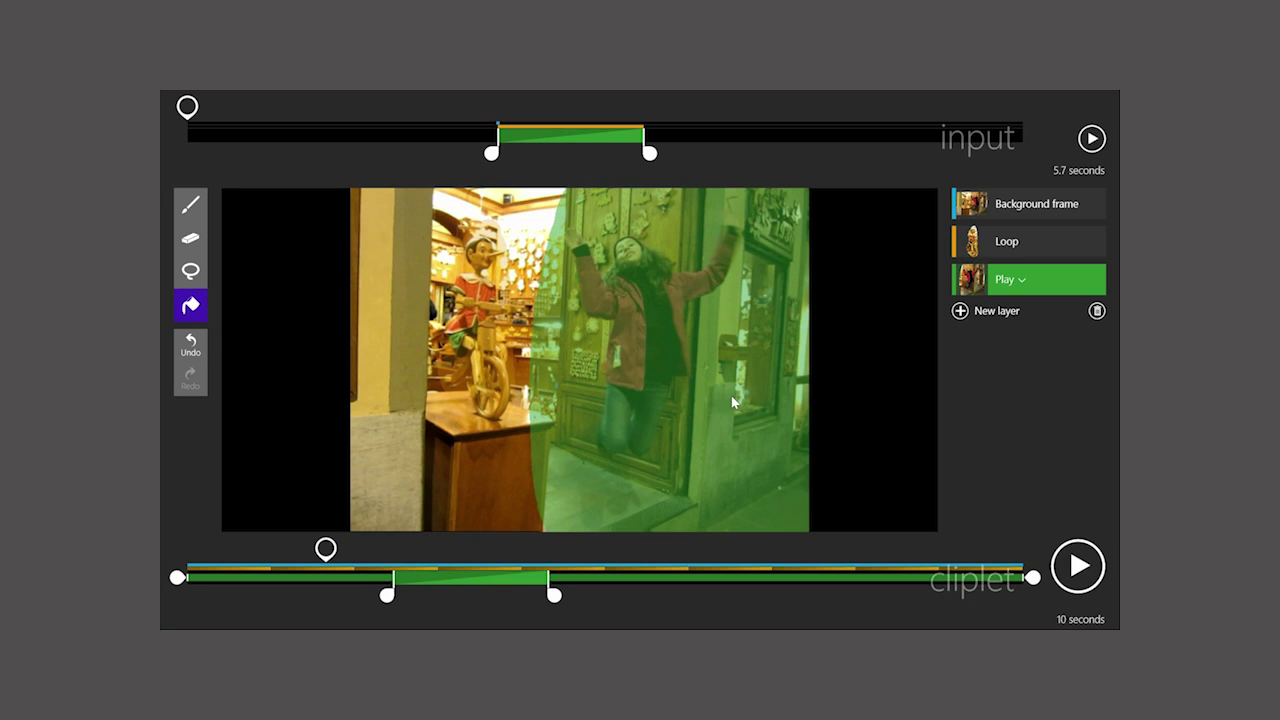
Step: Drag the green source range's end later so it includes the girl standing after landing
click(649, 155)
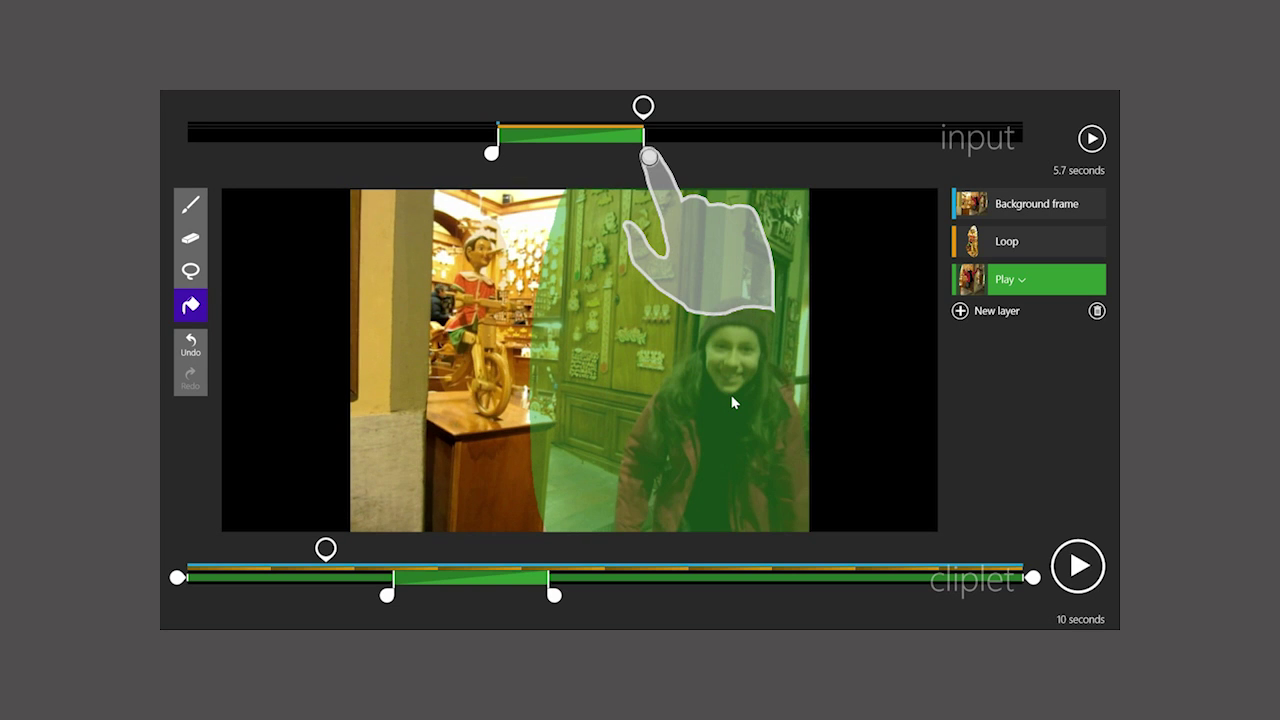
mouse_move(649, 157)
mouse_down()
mouse_move(688, 158)
mouse_move(663, 160)
mouse_up()
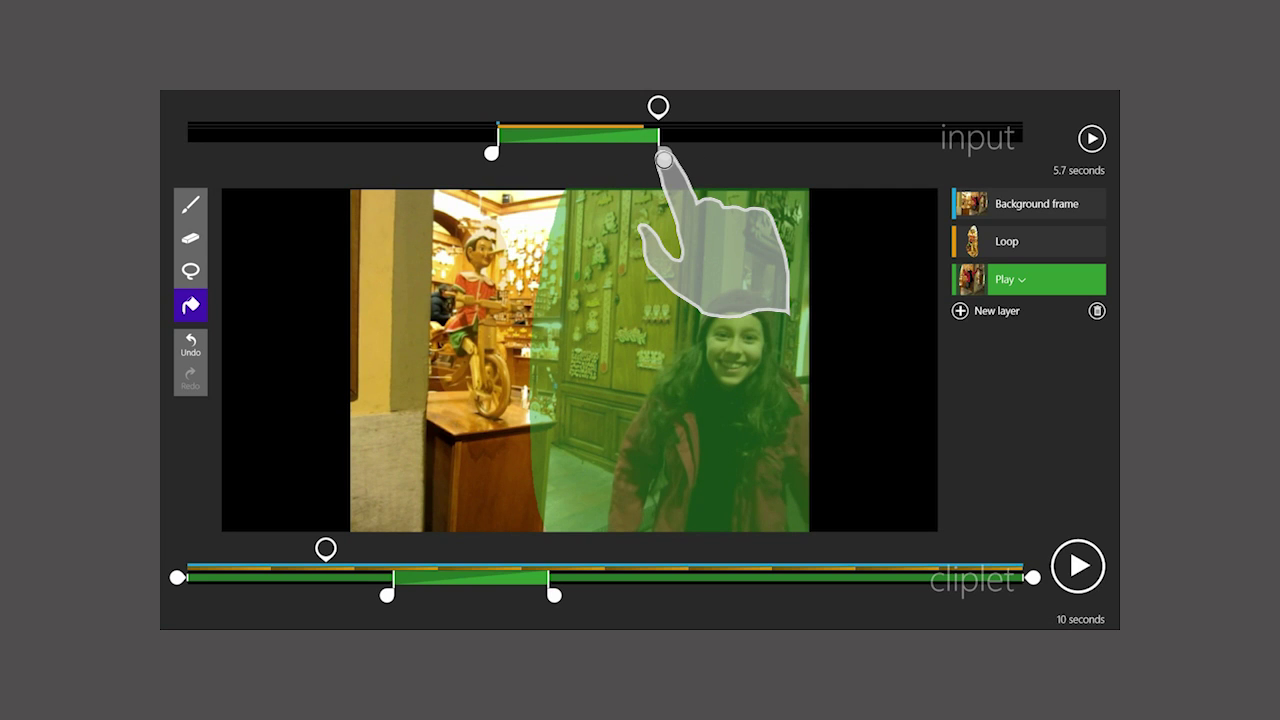
drag(663, 160, 663, 159)
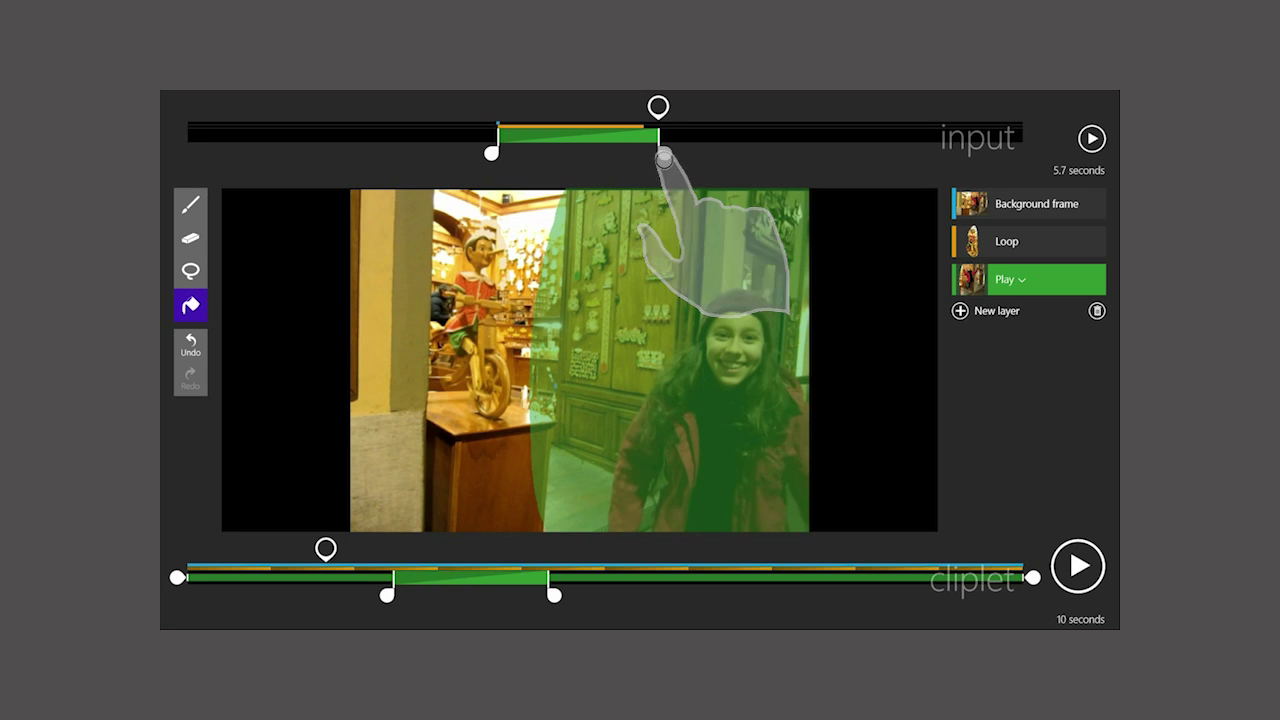
click(1077, 567)
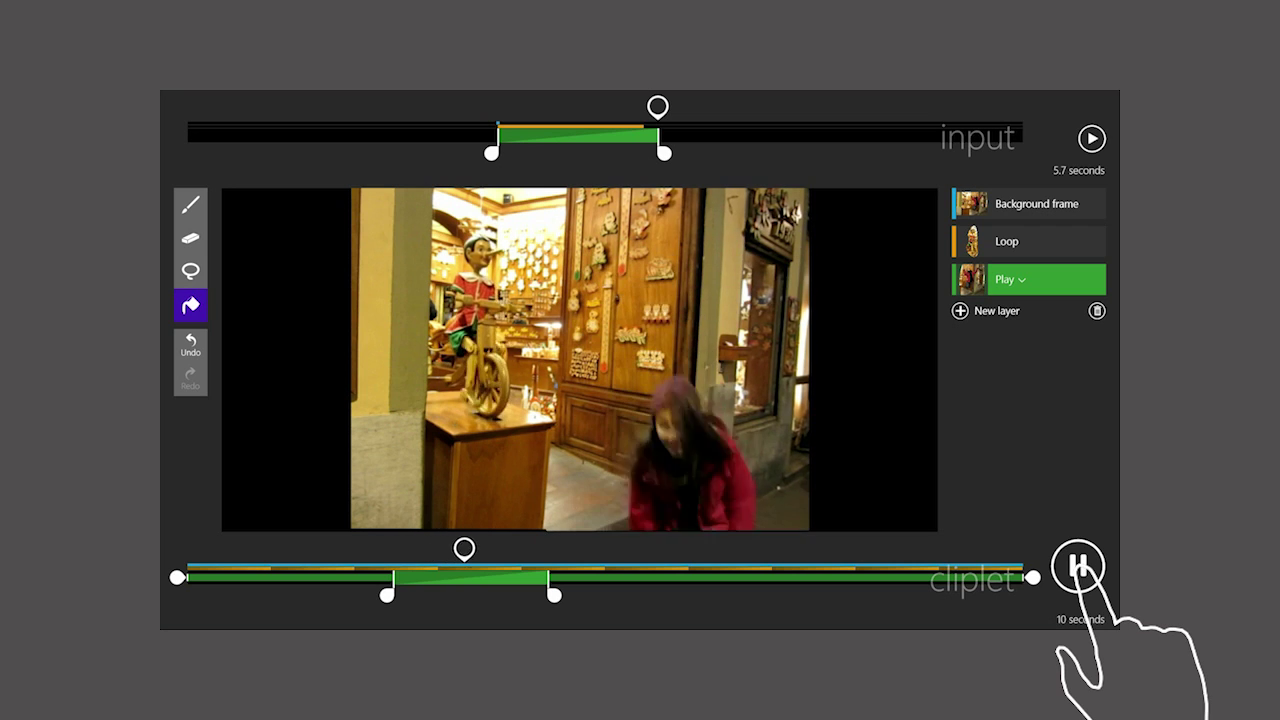
click(1078, 566)
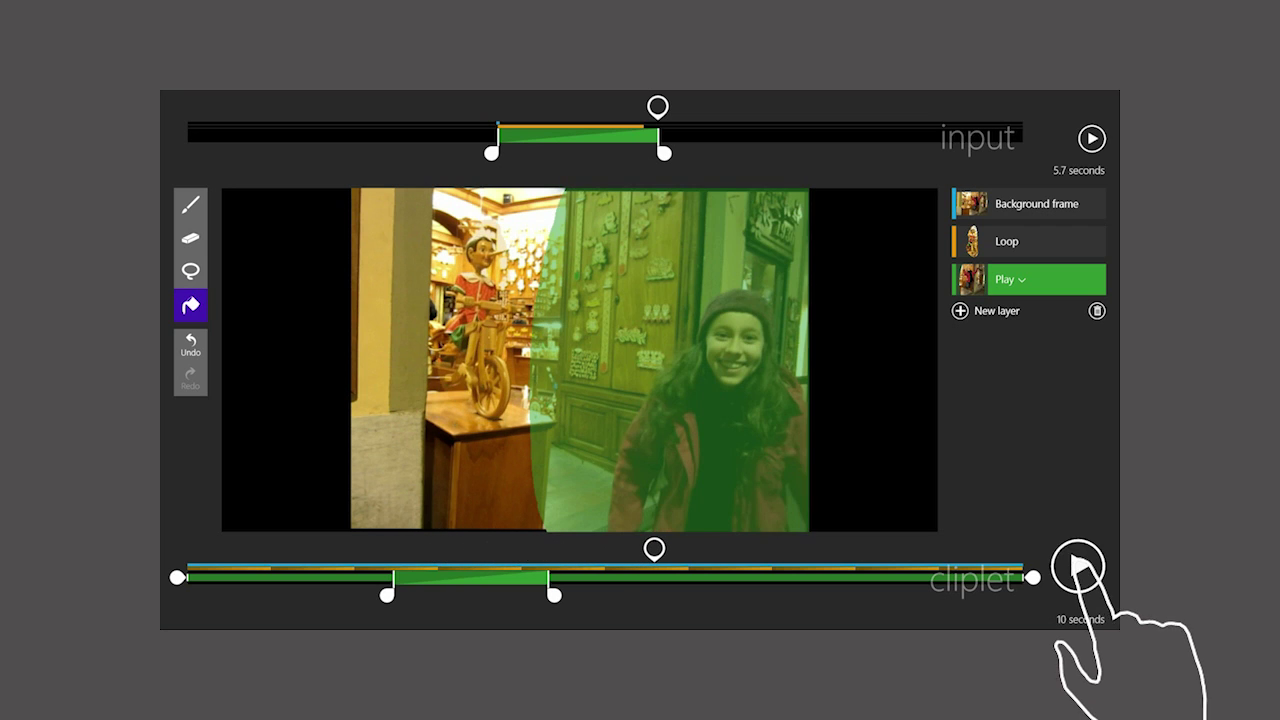
Step: Add a fourth layer in Reverse play, move its purple clip near the end, and paint a mask stroke
click(992, 311)
click(1012, 318)
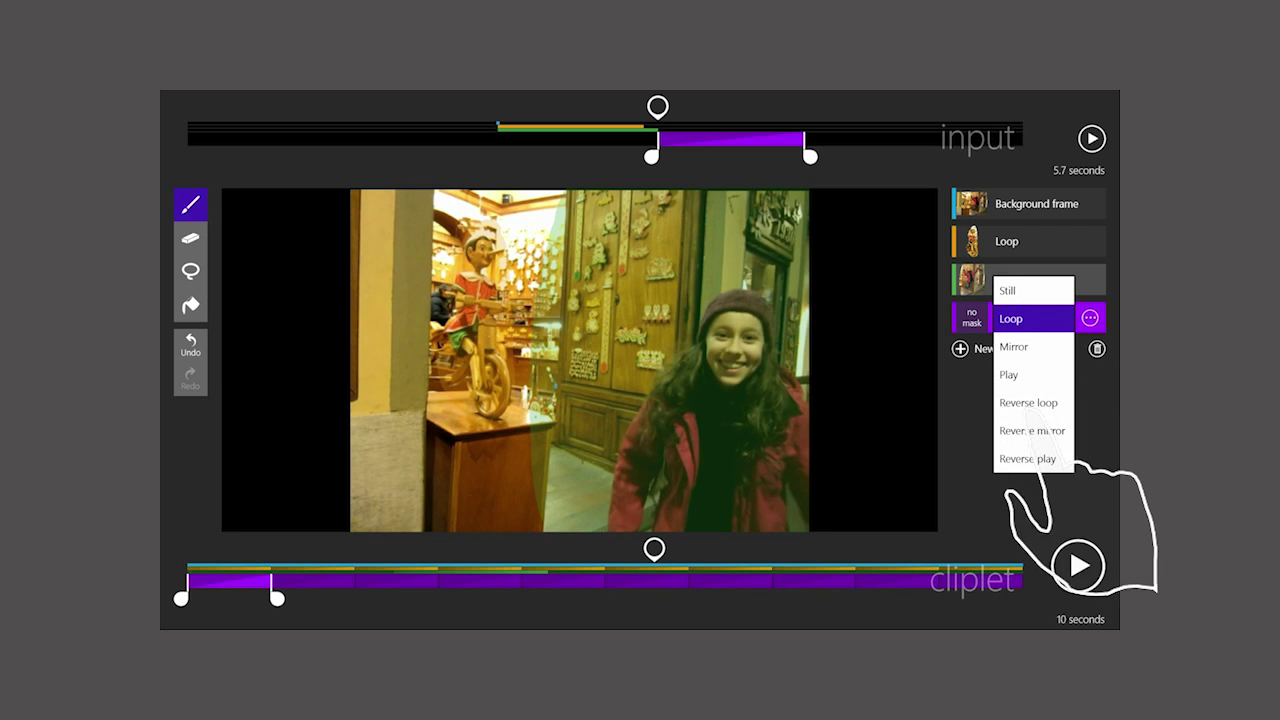
click(1028, 458)
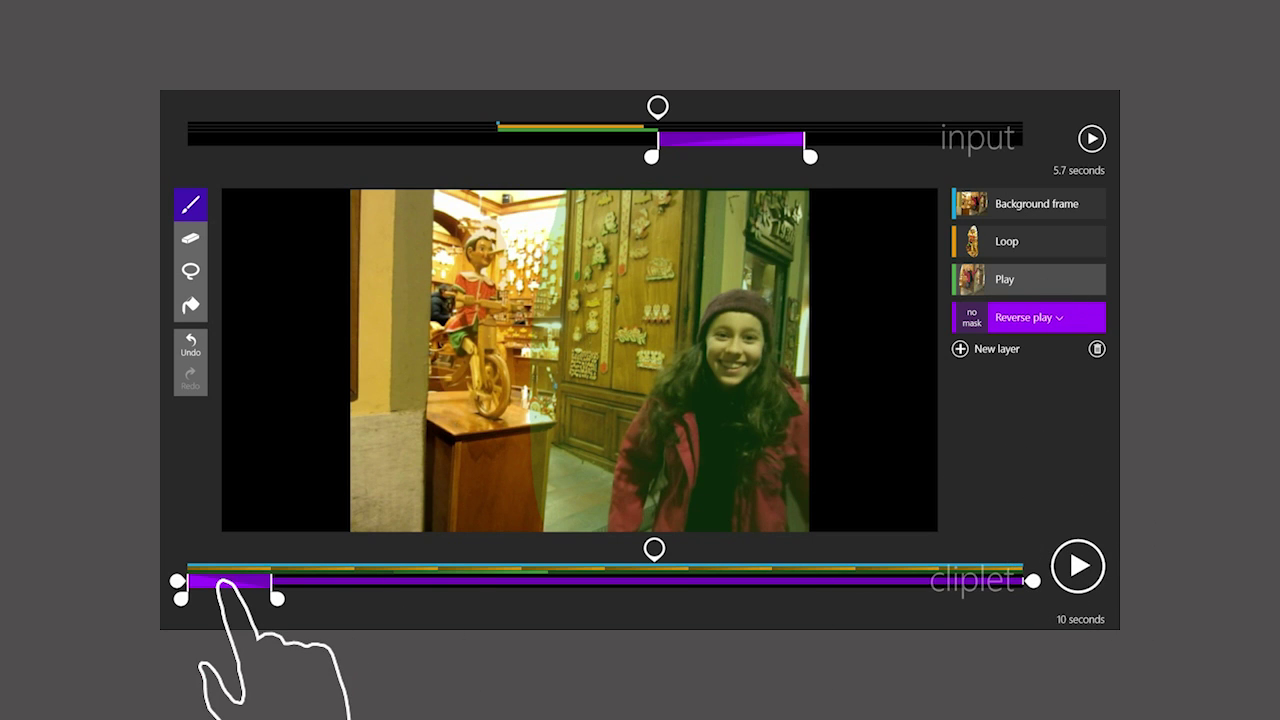
drag(224, 585, 901, 614)
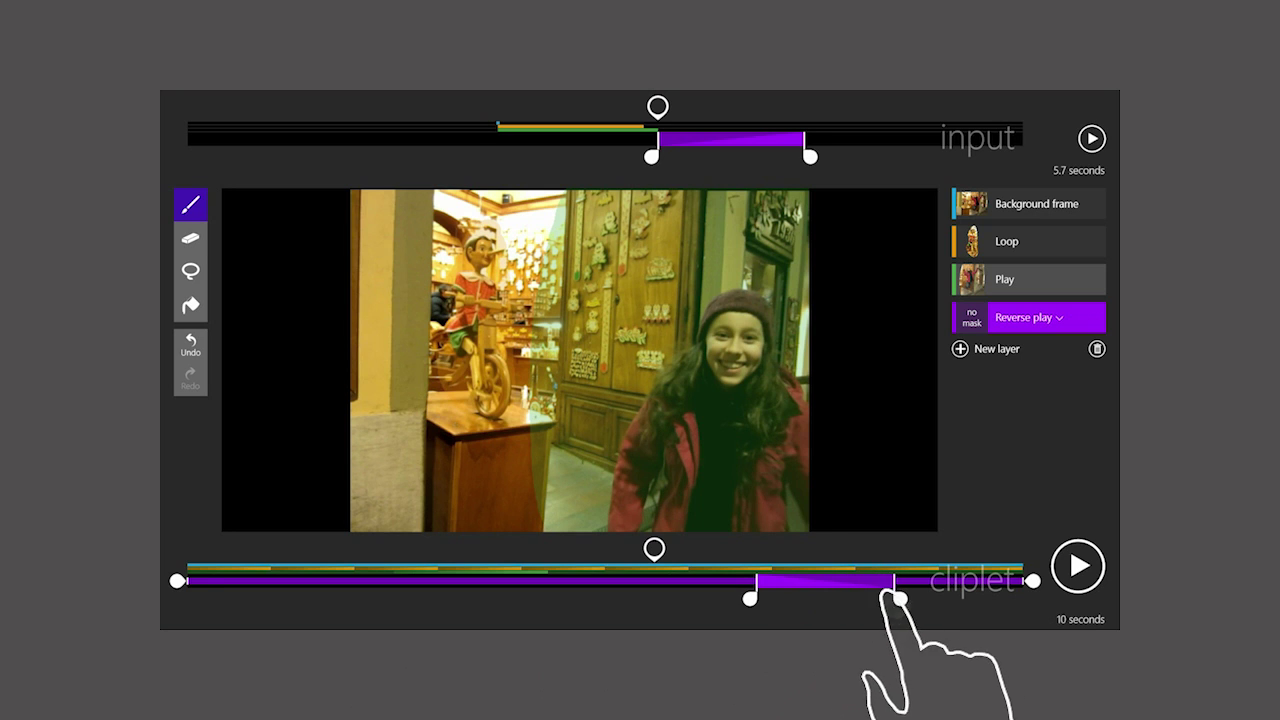
mouse_move(588, 193)
mouse_down()
mouse_move(566, 246)
mouse_move(554, 355)
mouse_move(545, 512)
mouse_move(557, 535)
mouse_up()
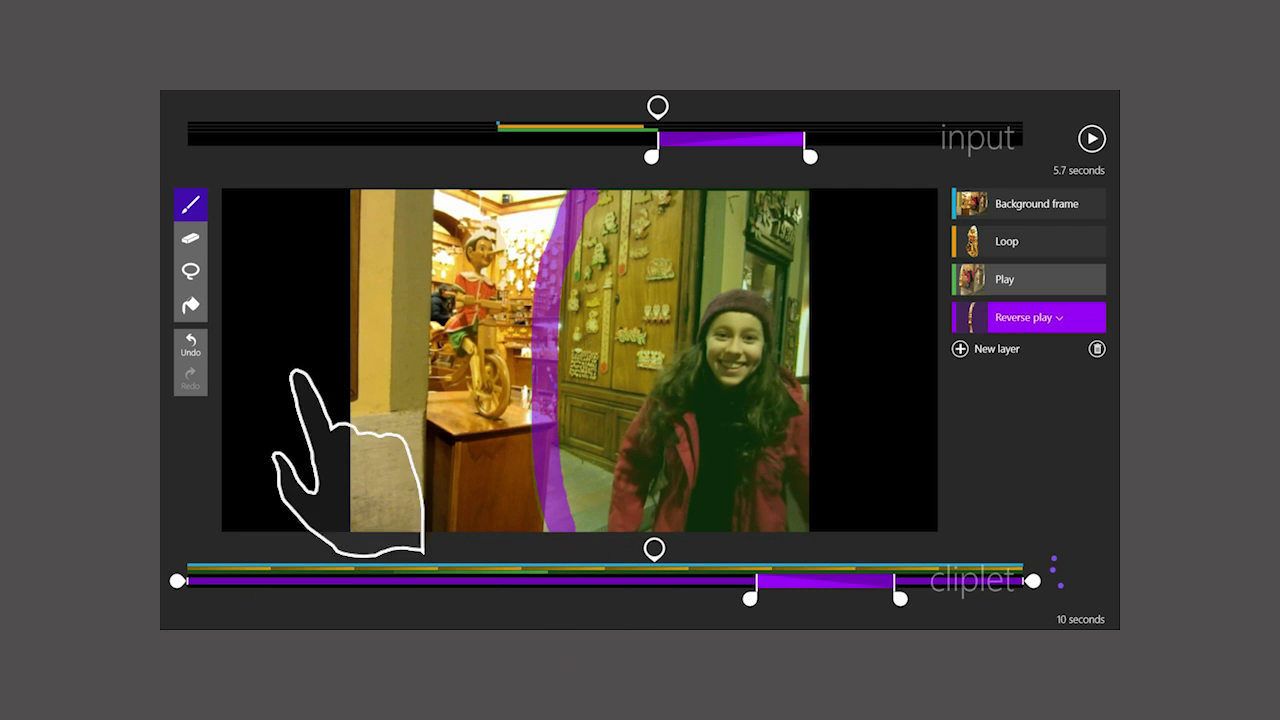
Step: Fill the frame's right side with purple mask, then play and pause the preview
click(190, 305)
click(662, 374)
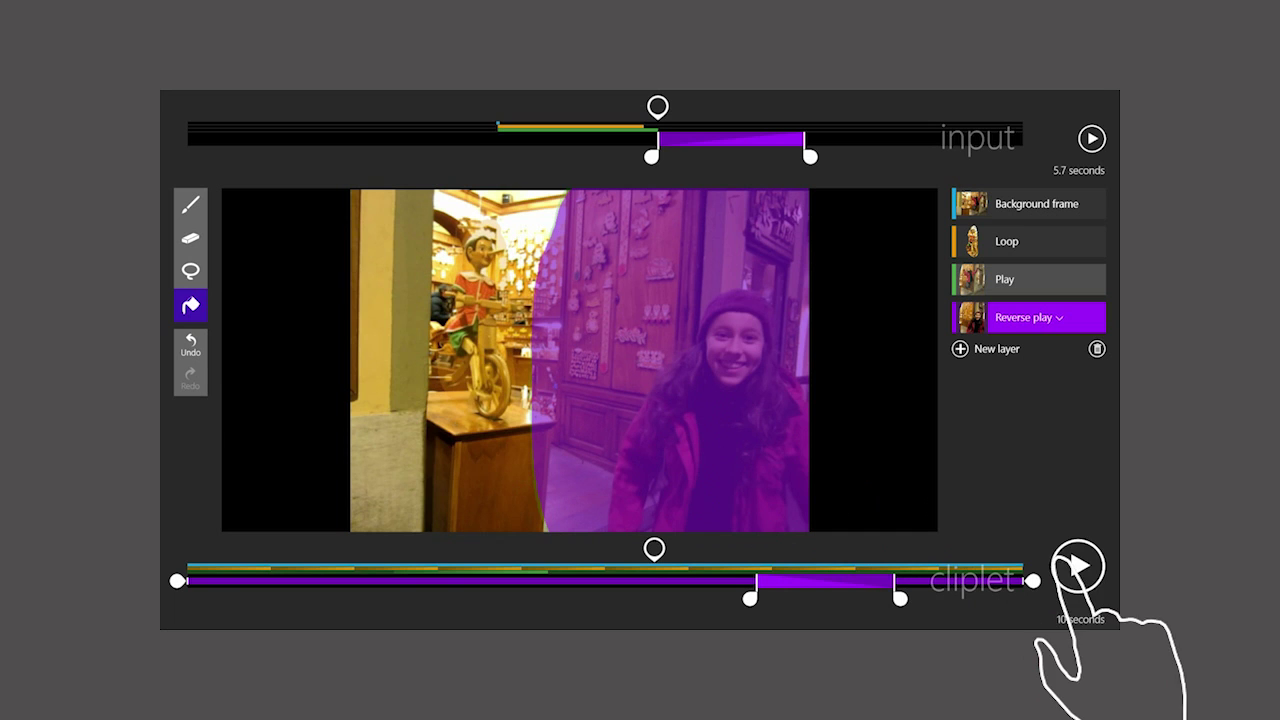
click(1078, 566)
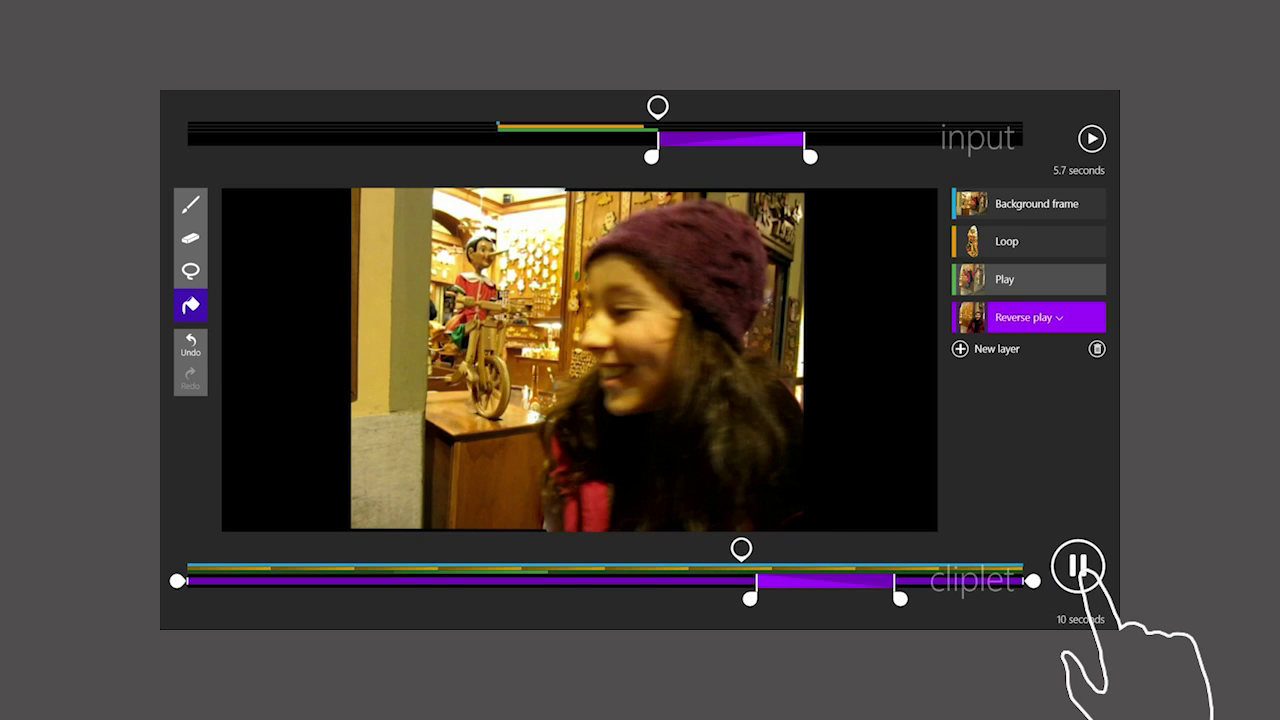
click(1078, 566)
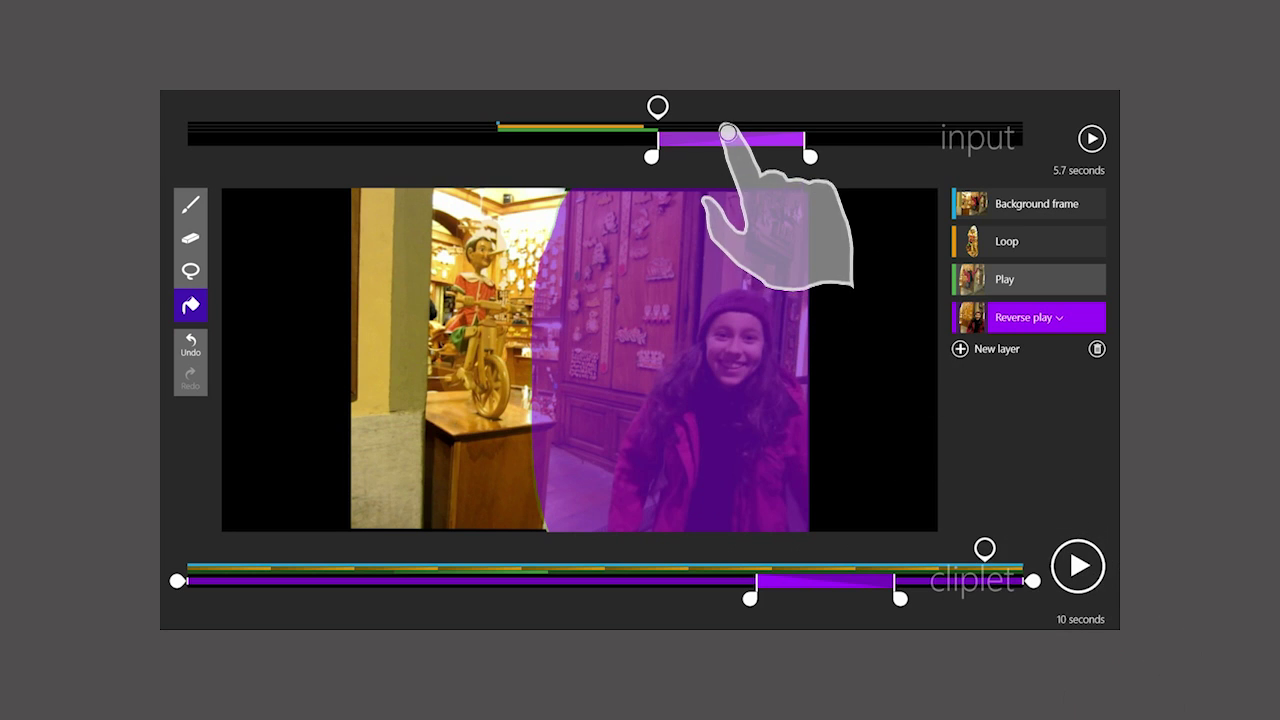
Step: Shift the purple source range back over the jump and extend its end slightly
drag(729, 135, 570, 160)
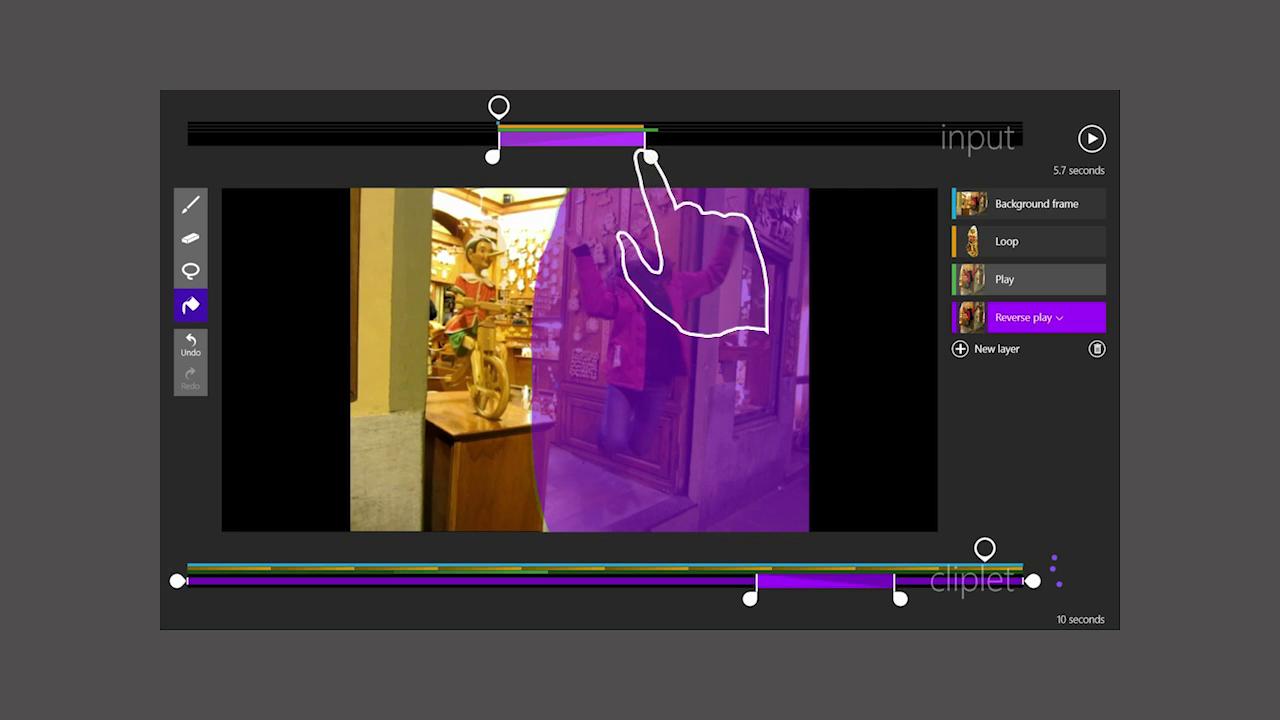
drag(646, 158, 661, 157)
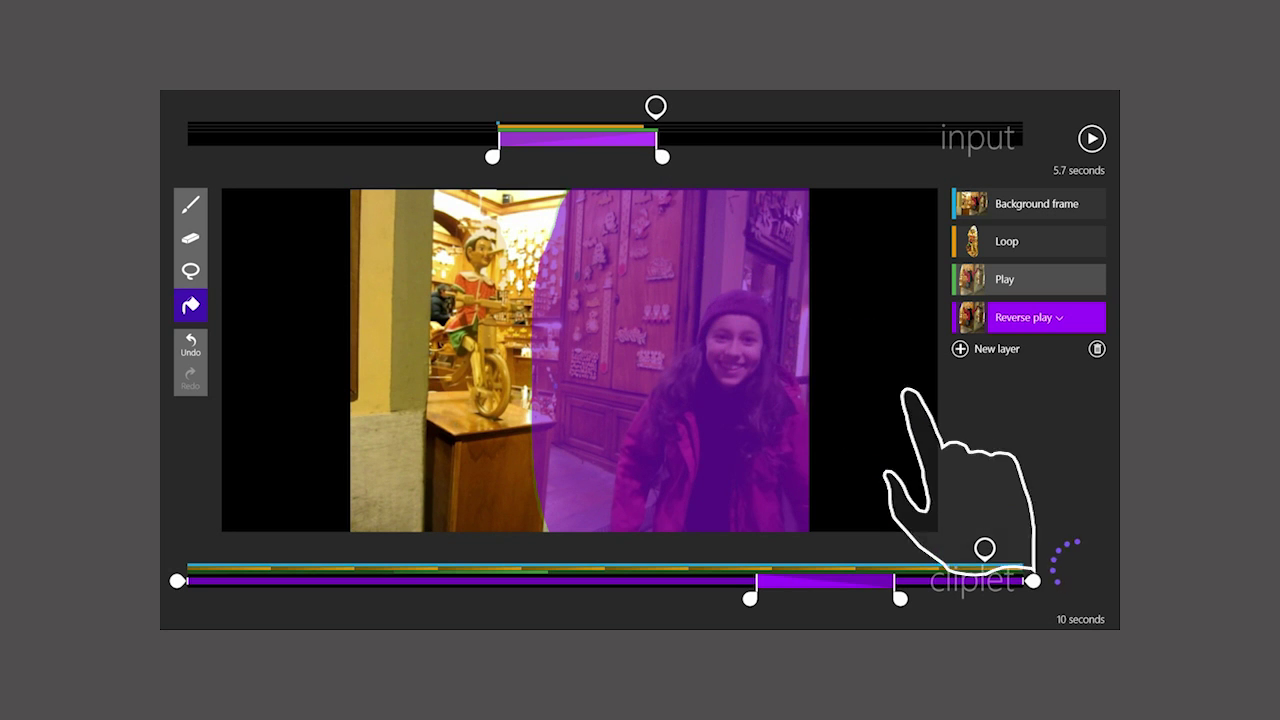
click(1077, 566)
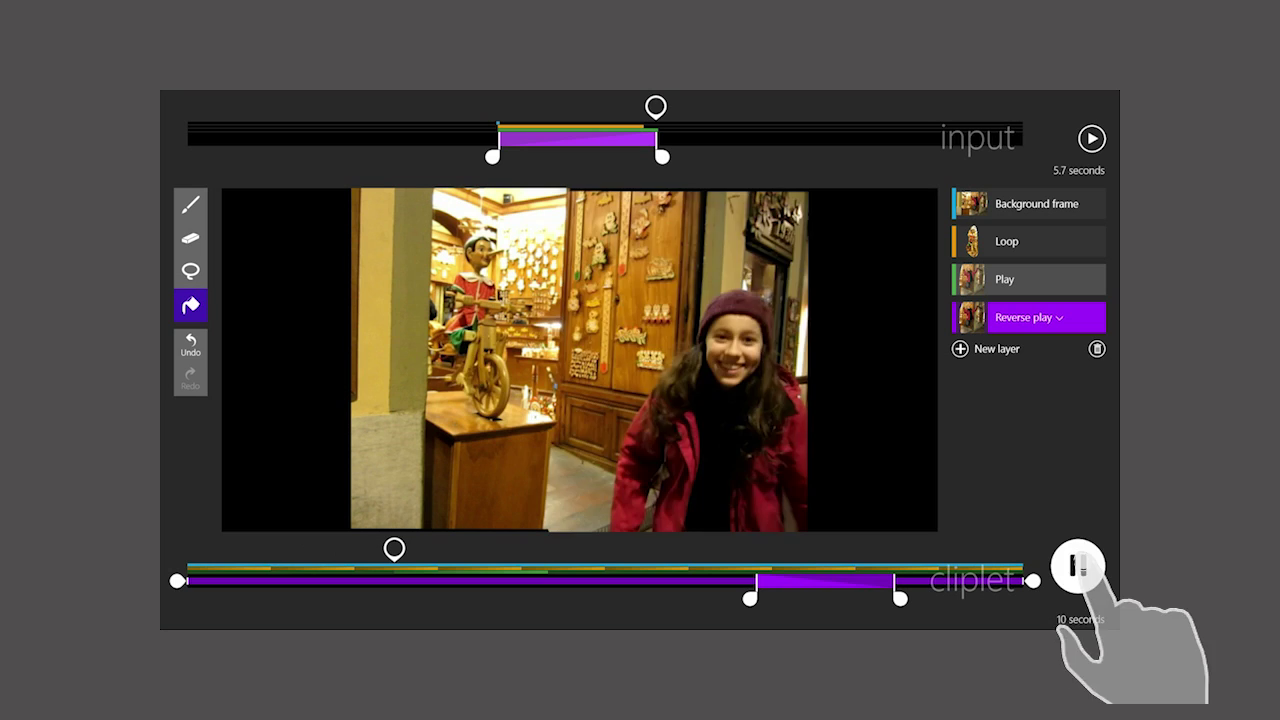
click(1078, 566)
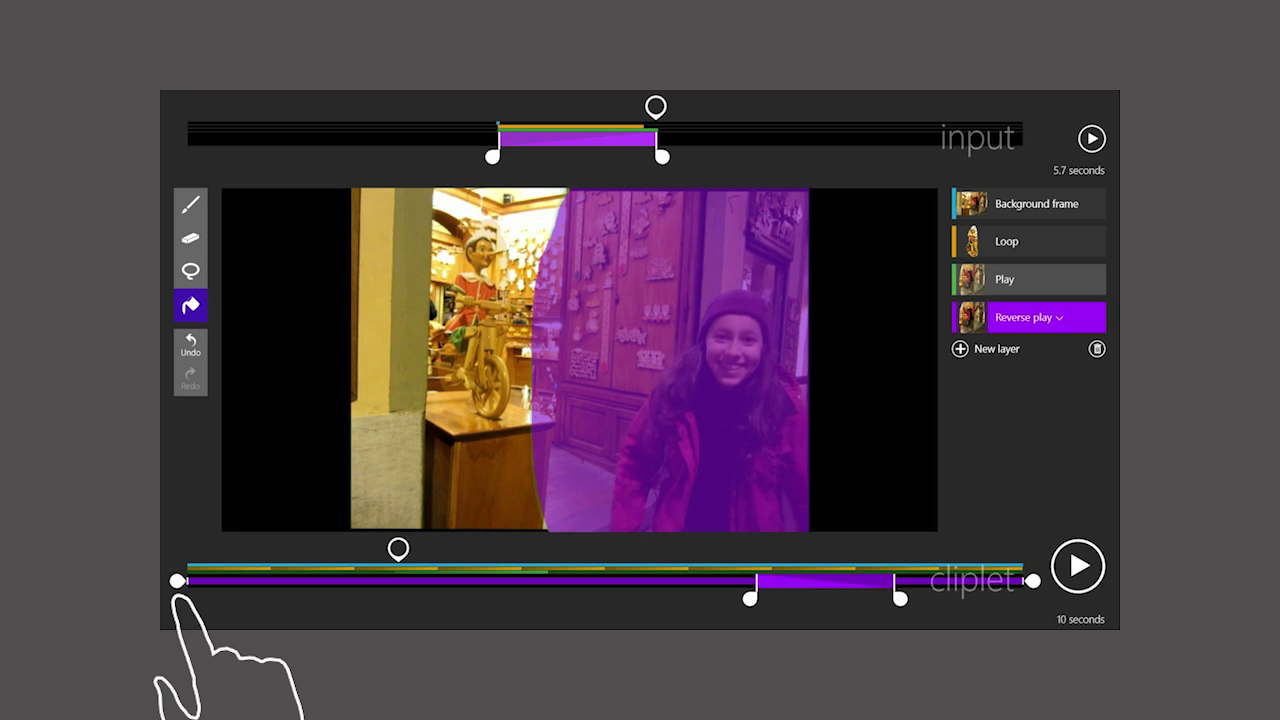
Step: Drag the purple Reverse play clip's left trim handle right so it starts later
drag(177, 581, 750, 600)
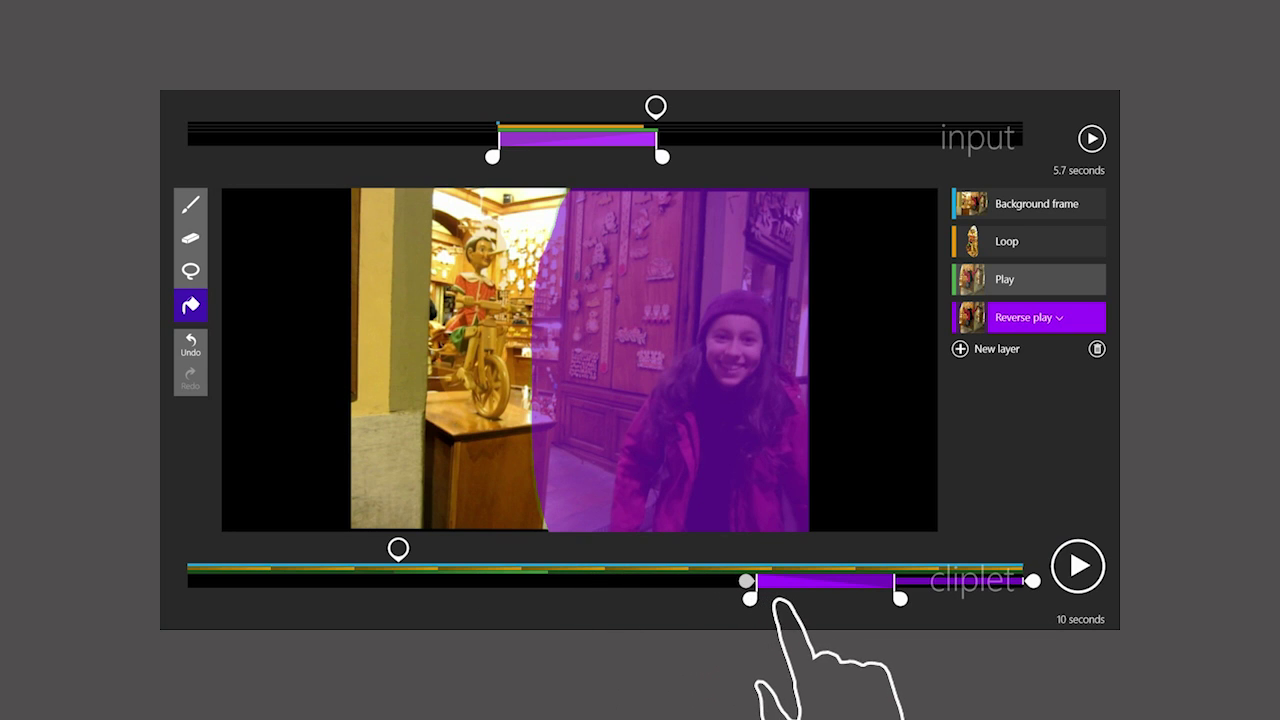
Step: Play the finished four-layer cliplet preview
click(1078, 567)
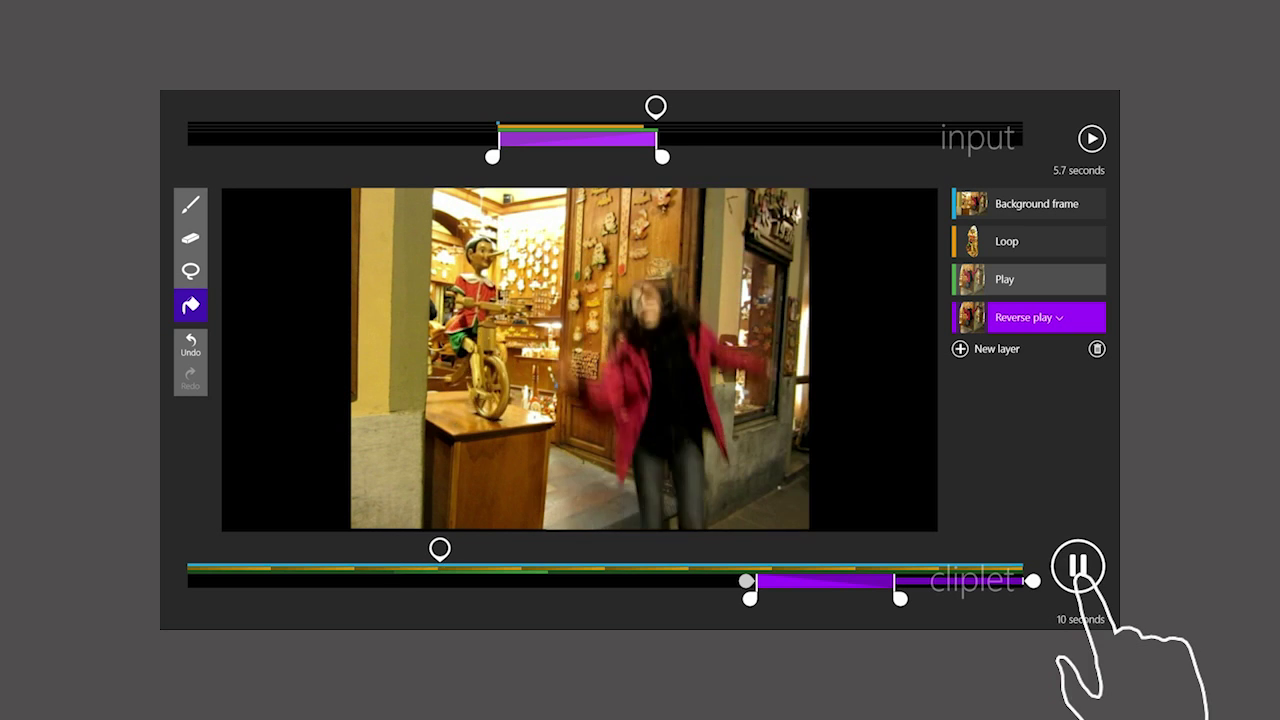